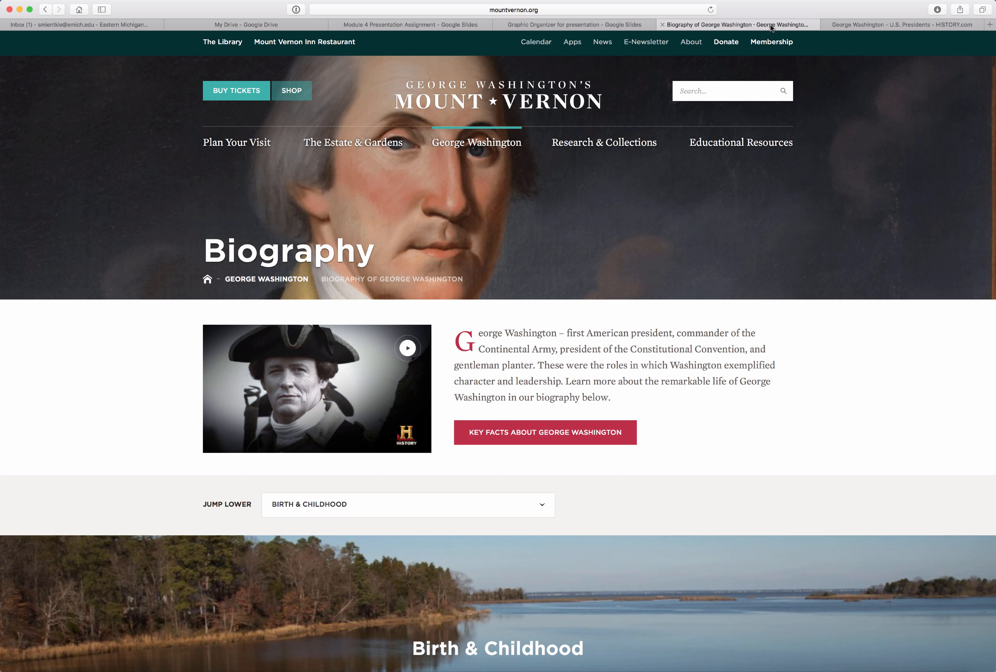
- Copy the web address of the Mount Vernon George Washington biography page and return to the Graphic Organizer presentation
click(507, 10)
key(super+c)
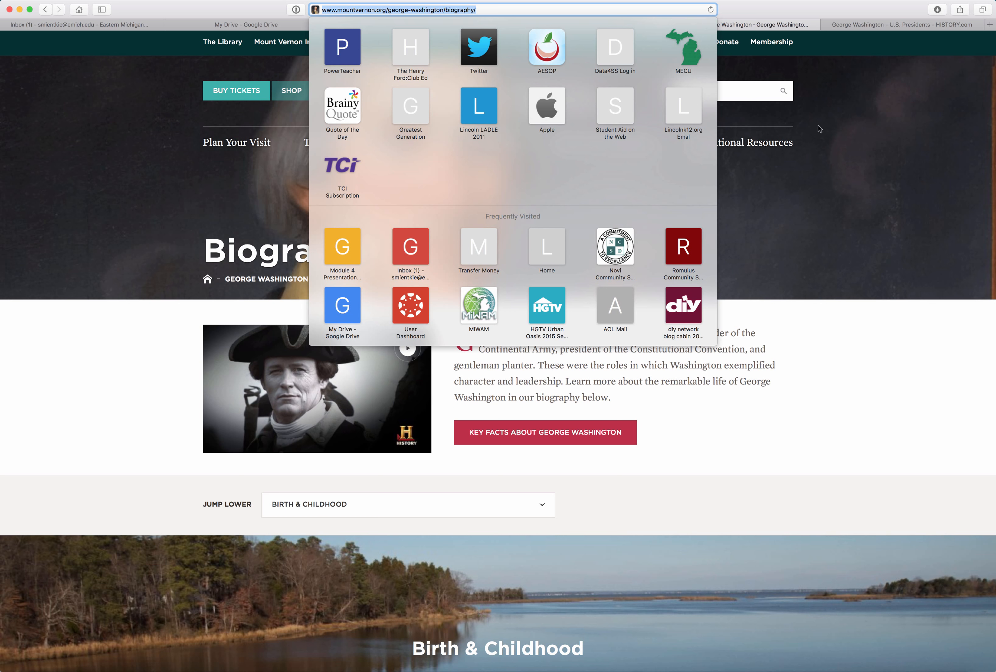
click(848, 32)
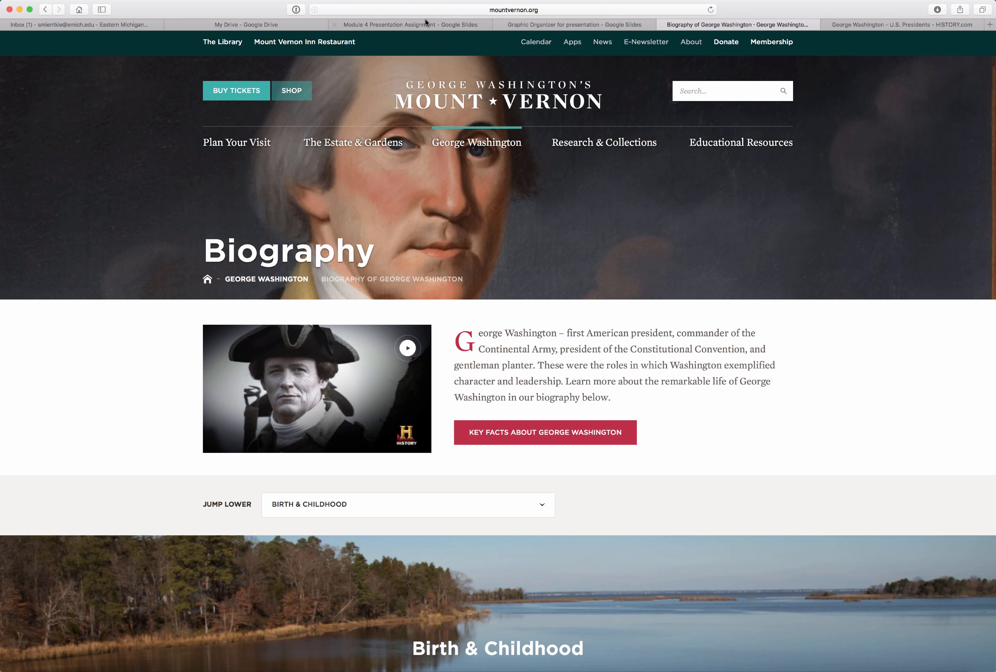
click(574, 26)
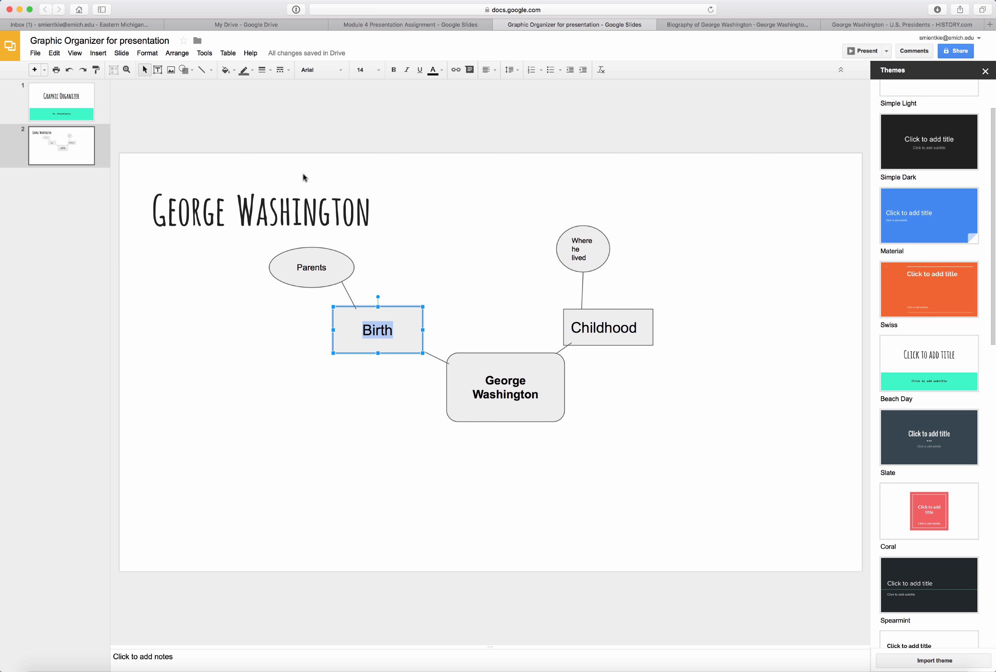
click(97, 54)
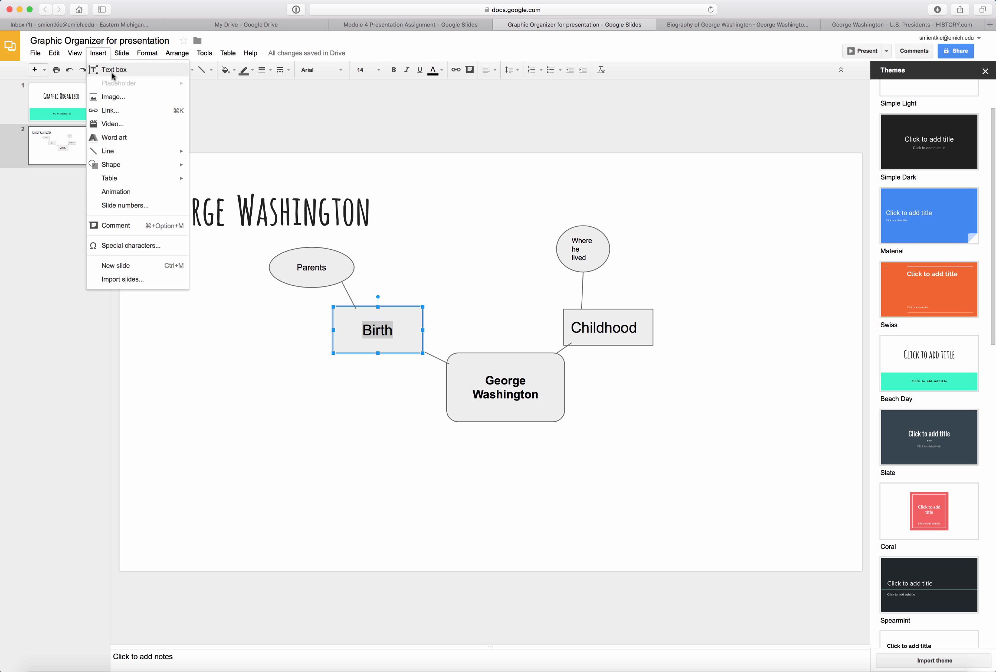
click(118, 111)
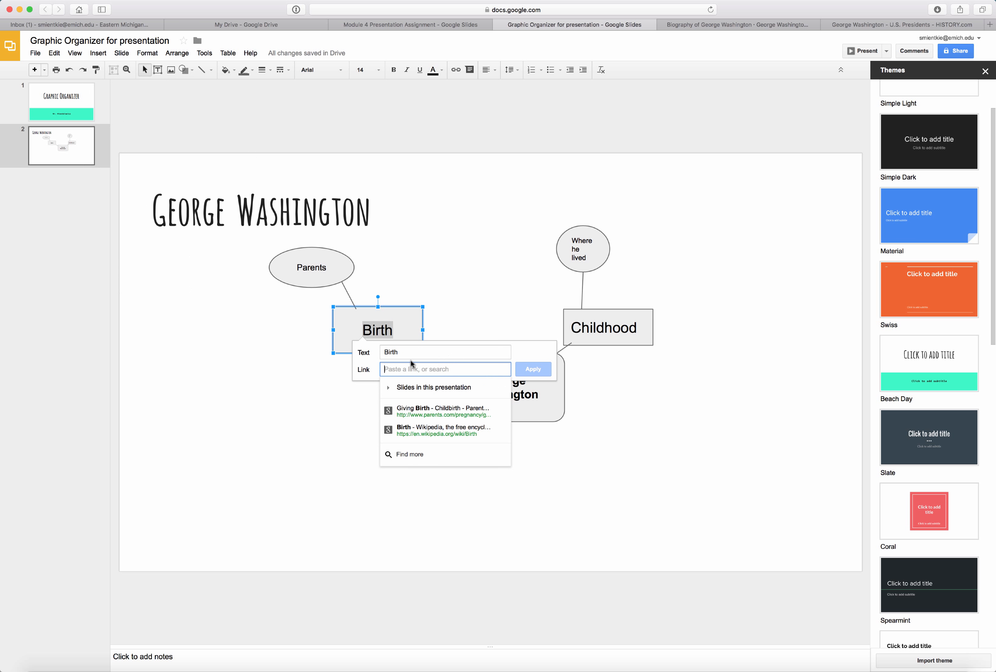
key(super+v)
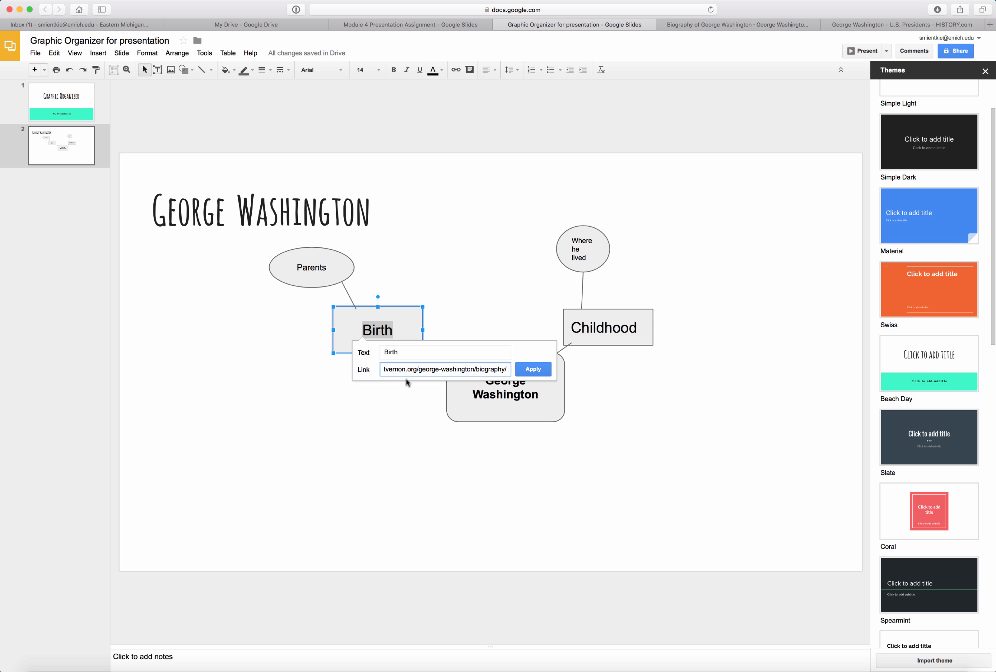
click(533, 369)
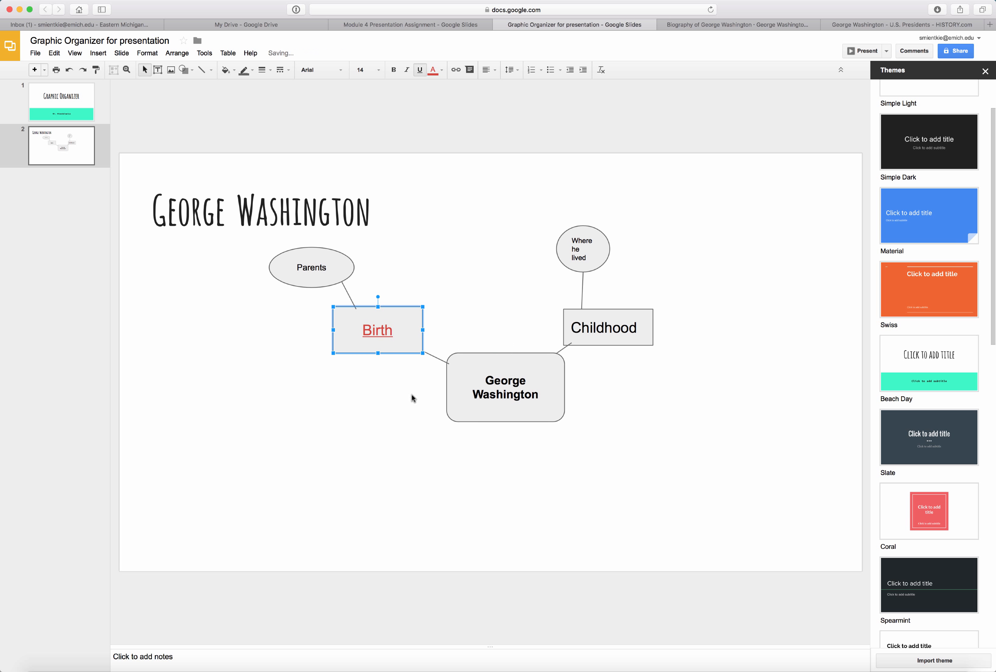
click(395, 402)
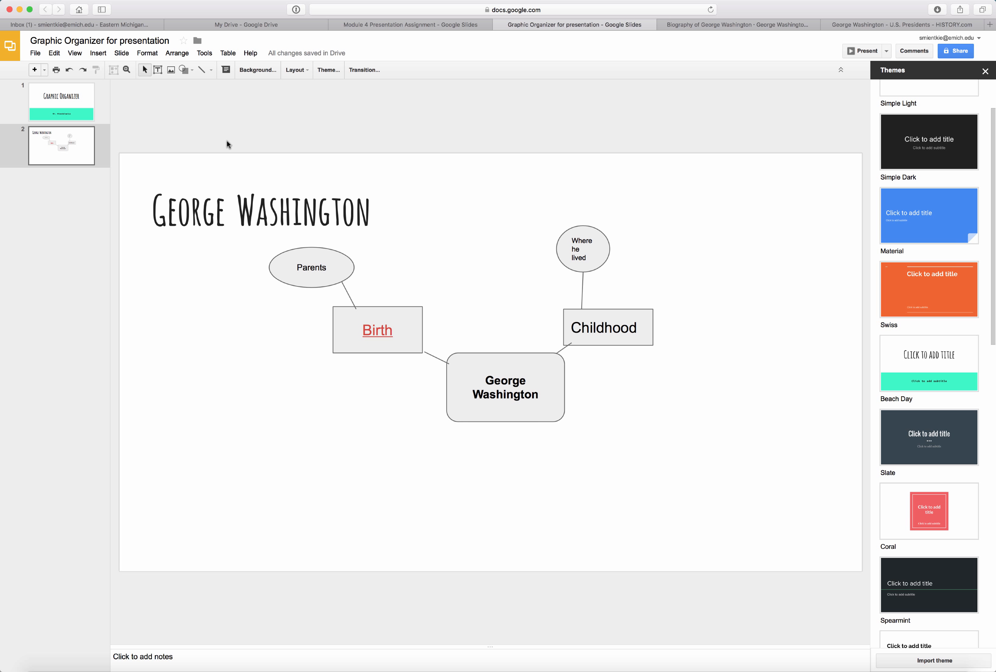
- Search Google for a George Washington picture to insert on the slide
click(99, 54)
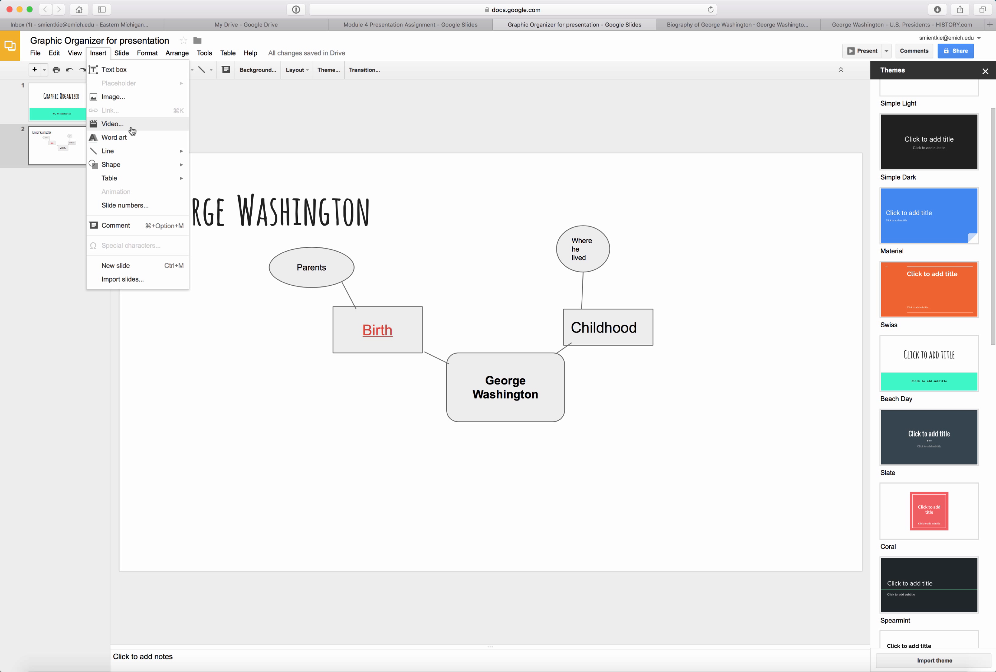
click(112, 97)
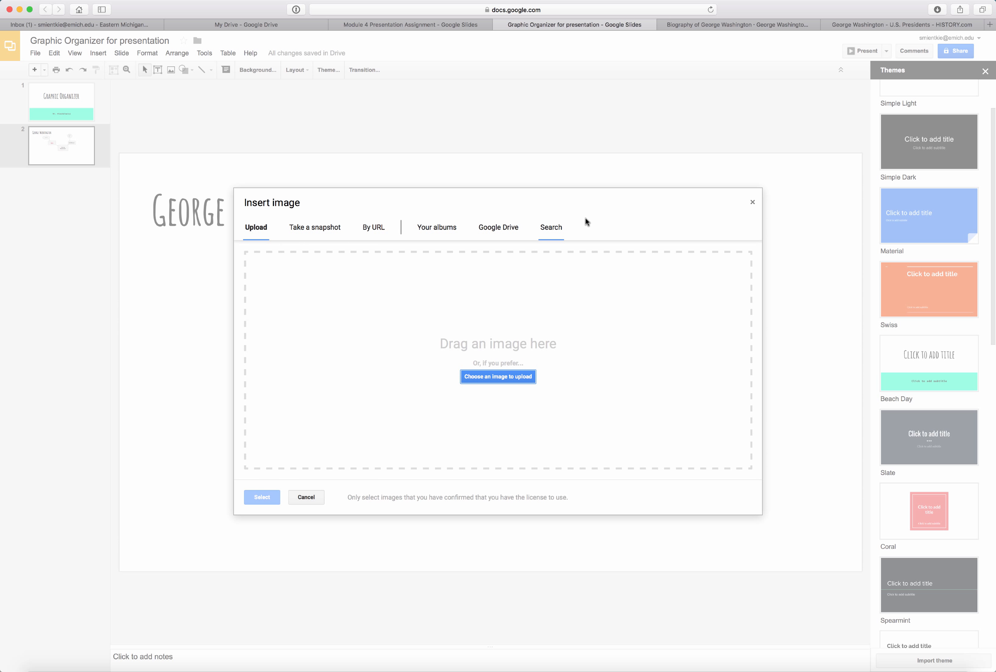
click(551, 232)
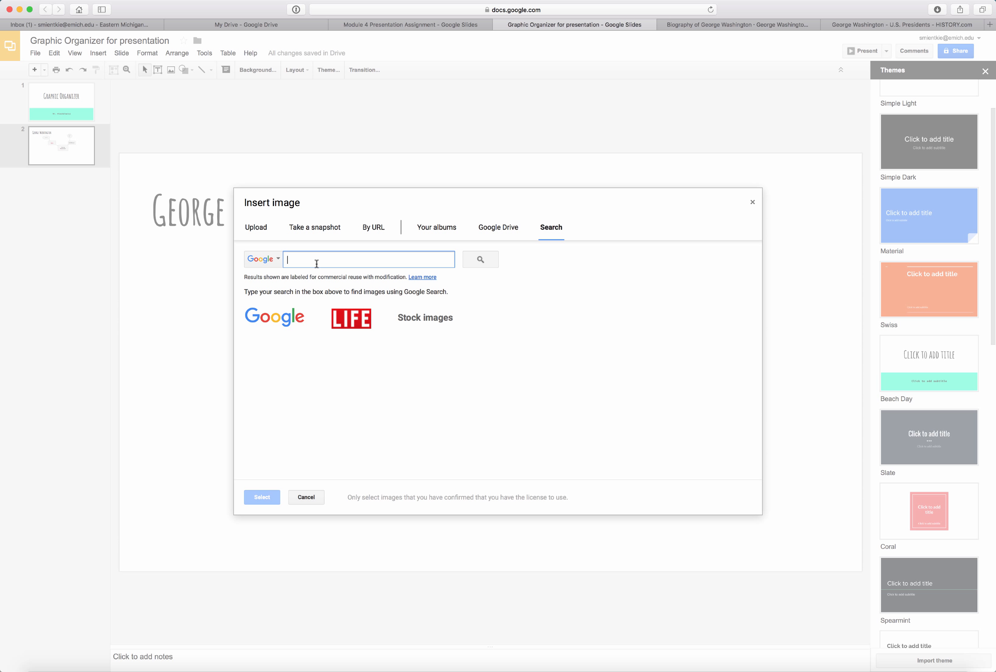
text(Geo)
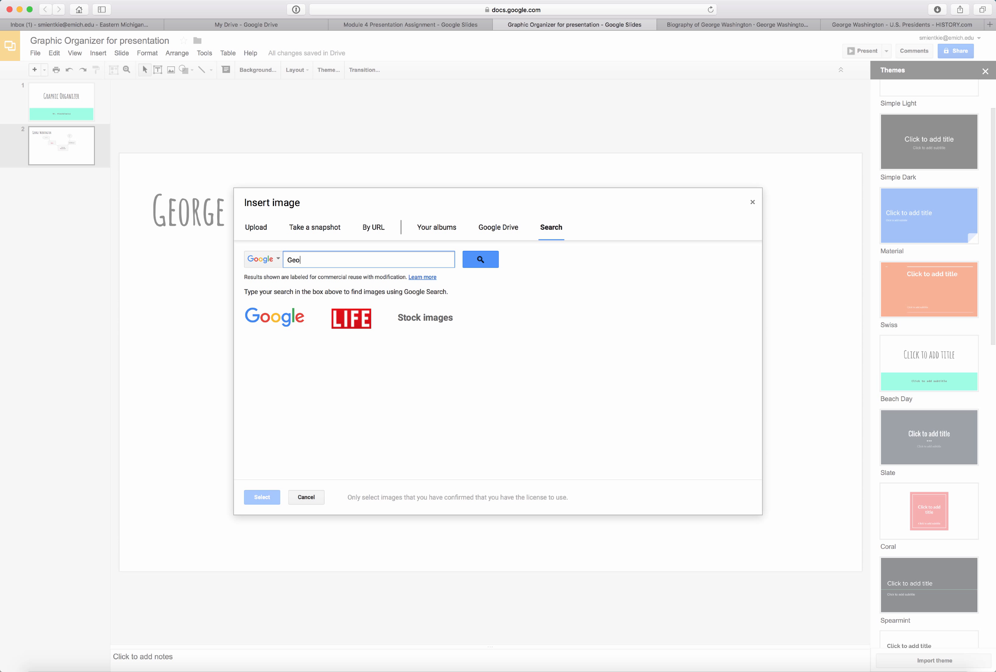
text(rge Washington)
key(Return)
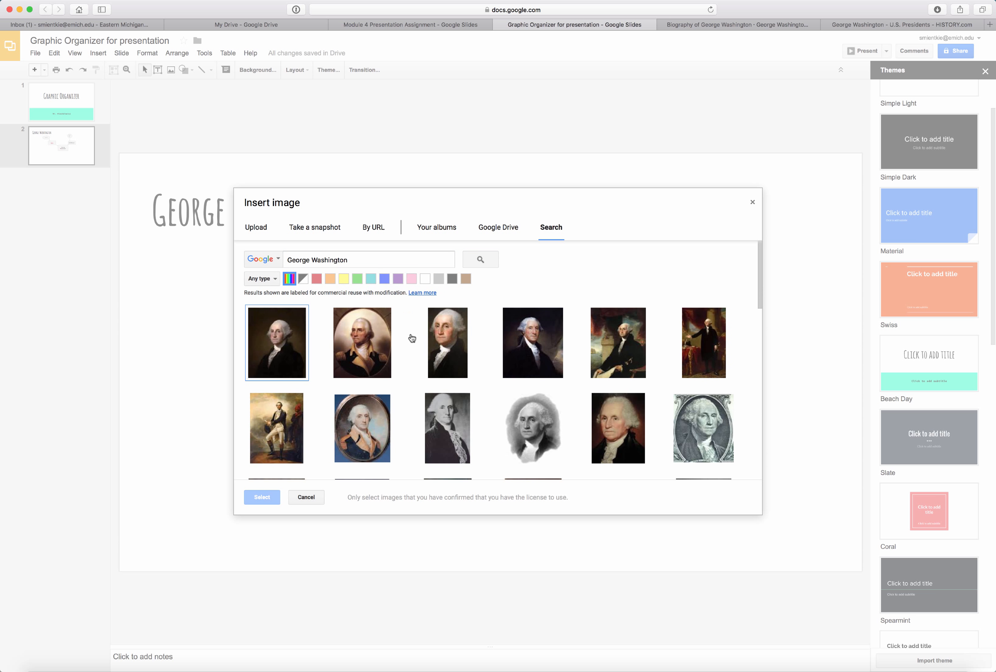
- Insert the picture of the white George Washington bust against a brown wall from the image results
scroll(483, 383, down, 10)
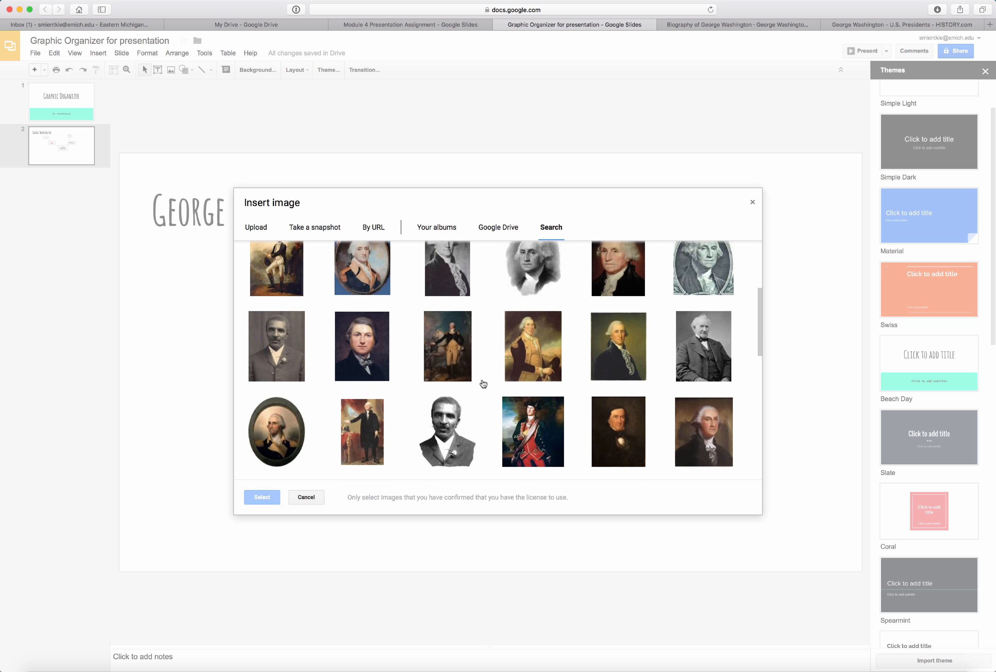
scroll(483, 384, down, 5)
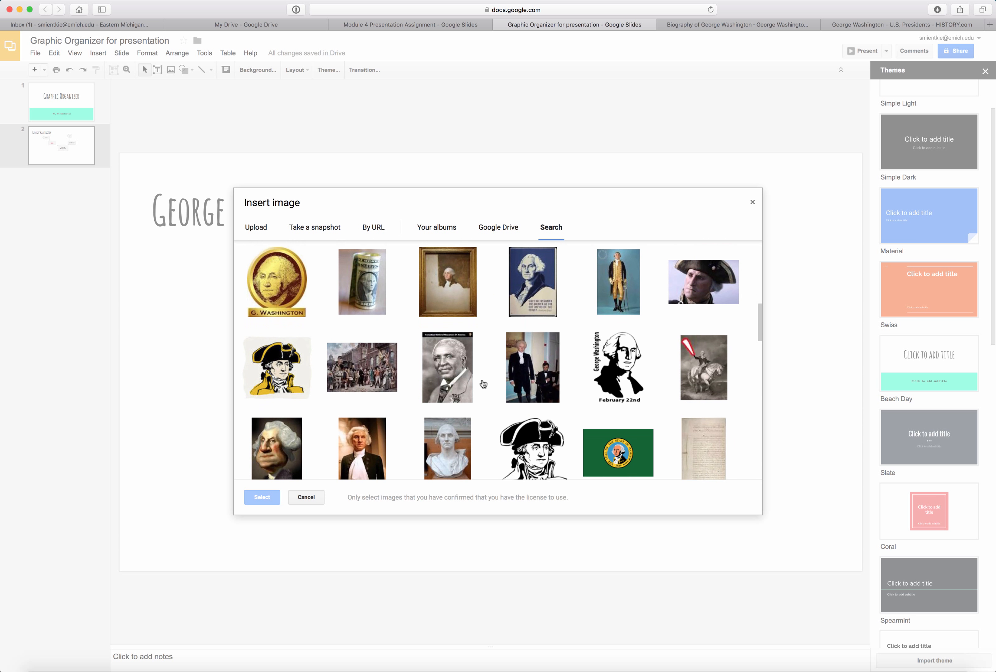
scroll(483, 383, down, 3)
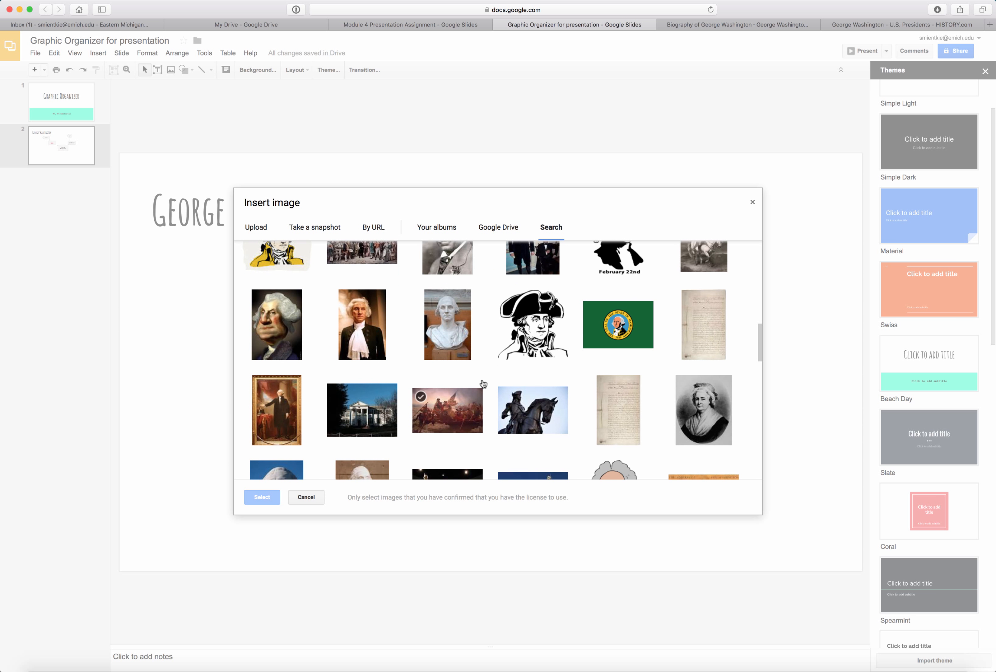
scroll(483, 384, down, 2)
scroll(484, 383, down, 3)
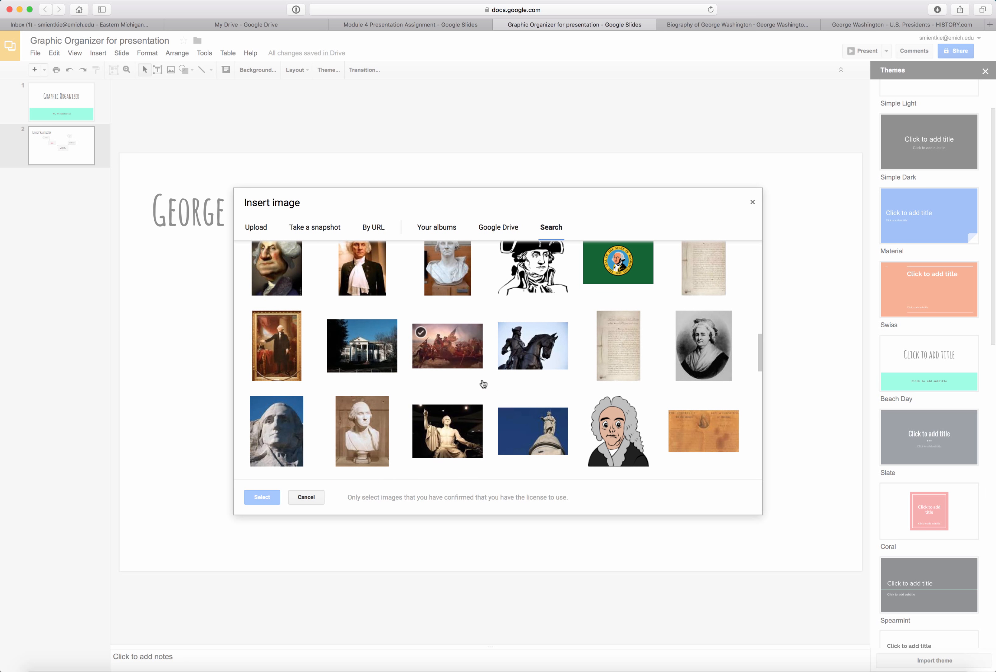
click(365, 425)
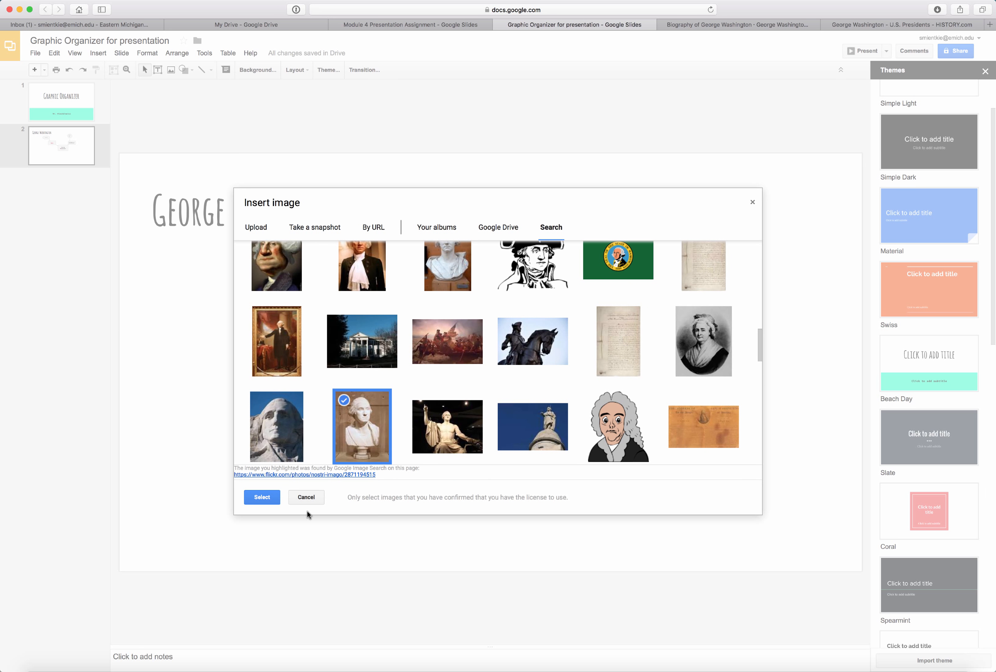
click(262, 497)
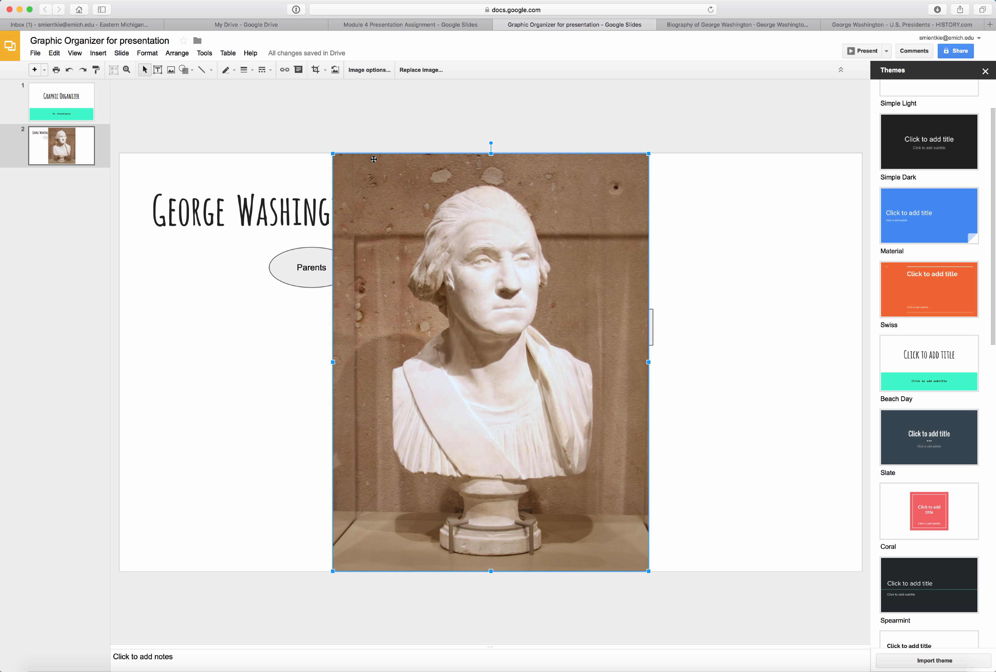
- Shrink the bust picture into the slide's lower-right area and connect it to the central George Washington box with a line
drag(331, 152, 608, 459)
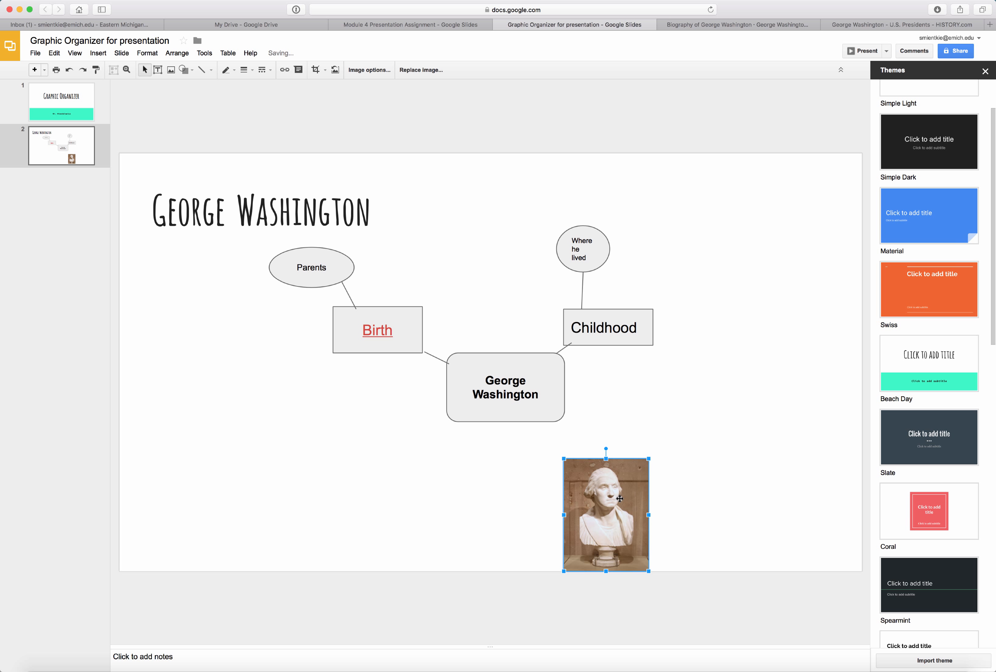
drag(619, 498, 746, 422)
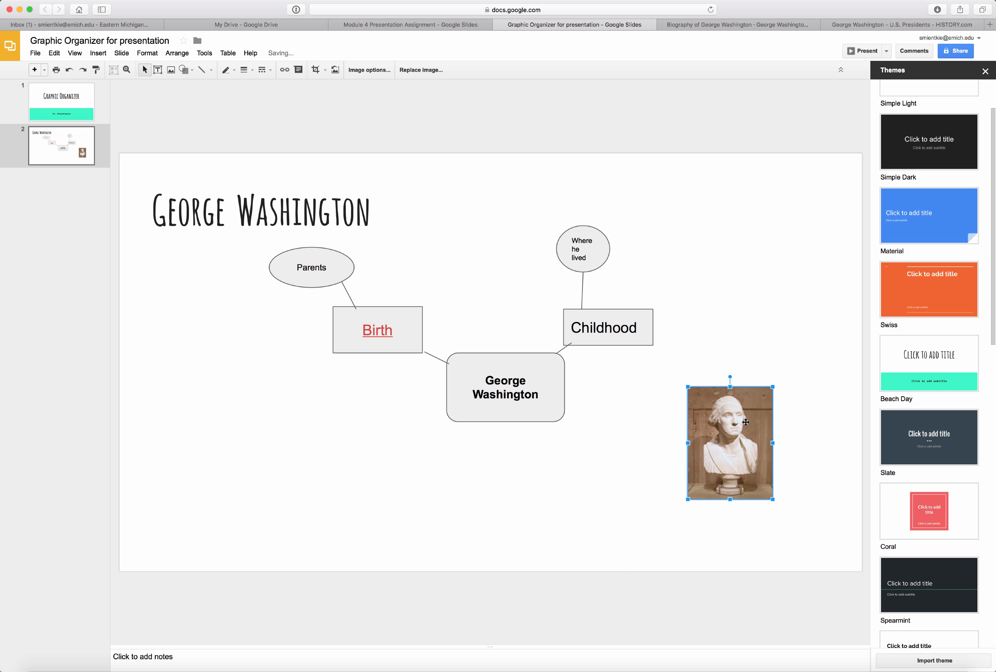
click(203, 74)
mouse_move(562, 409)
mouse_down()
mouse_move(728, 455)
mouse_move(687, 442)
mouse_up()
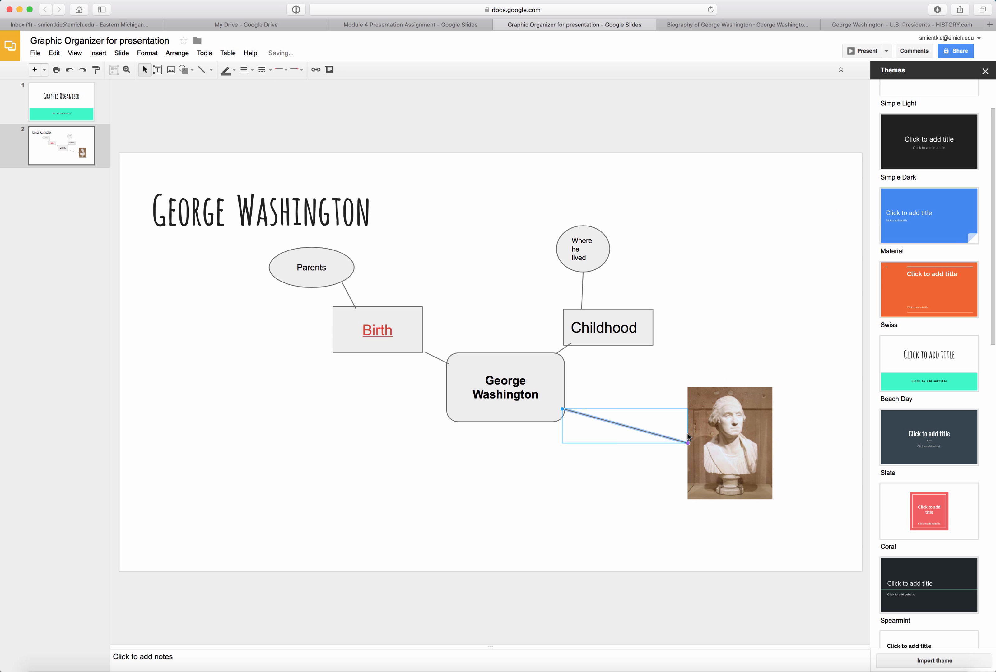
- Add a text box reading Legacy directly beneath the bust picture, about as wide as the picture
click(98, 54)
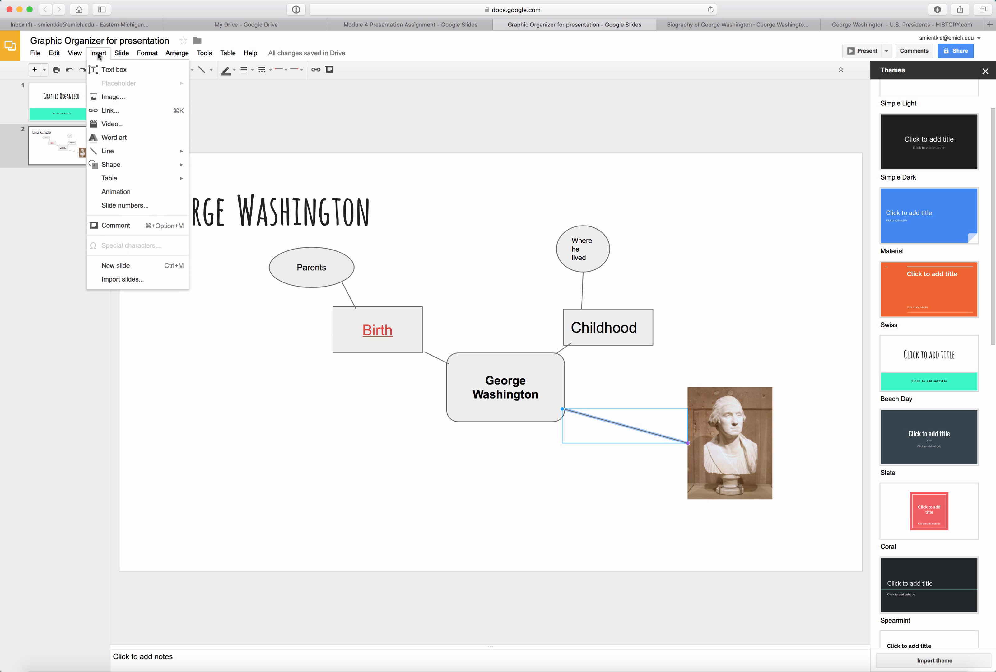
click(109, 71)
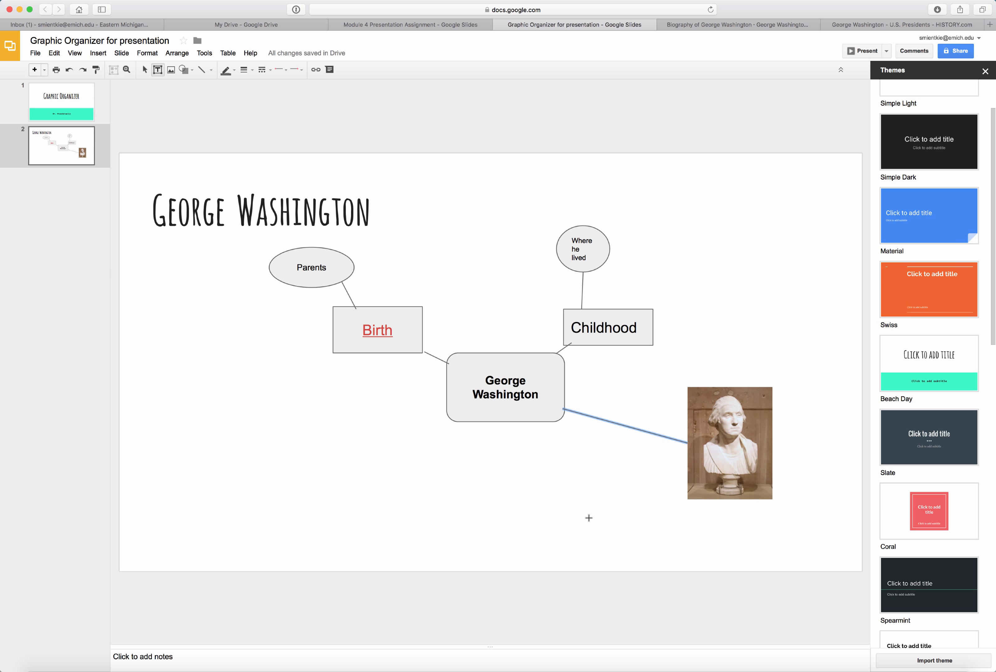
drag(689, 502, 773, 524)
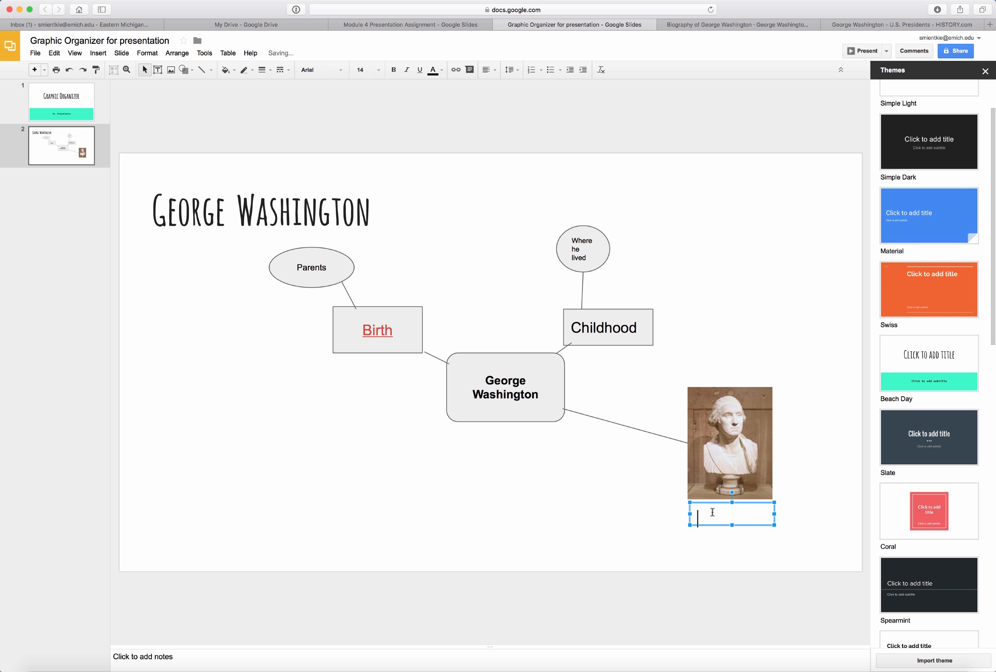
text(Legacy)
click(752, 549)
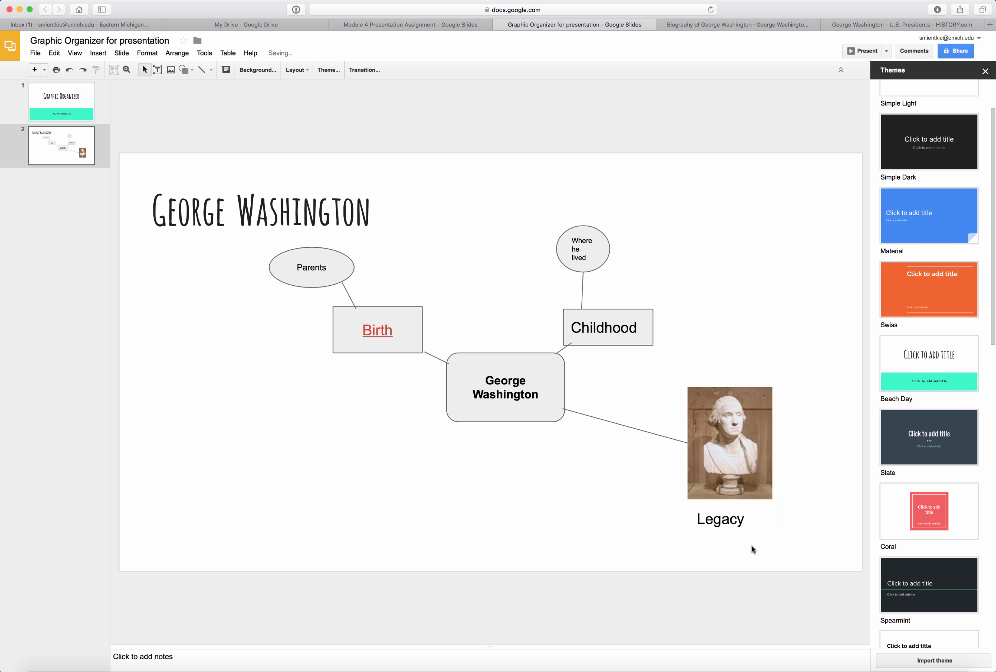
click(729, 523)
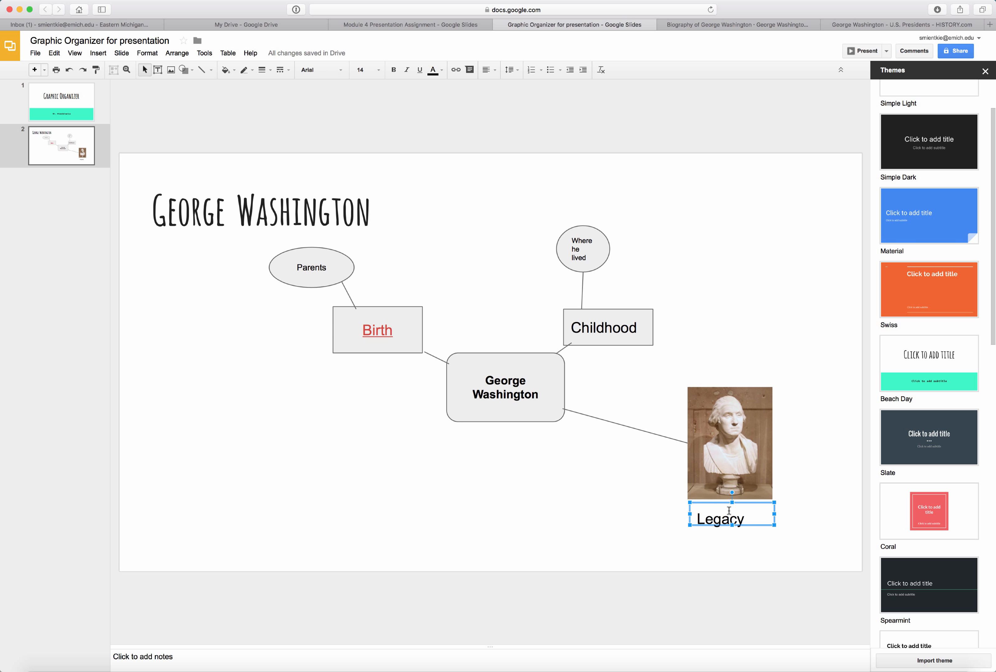
click(627, 530)
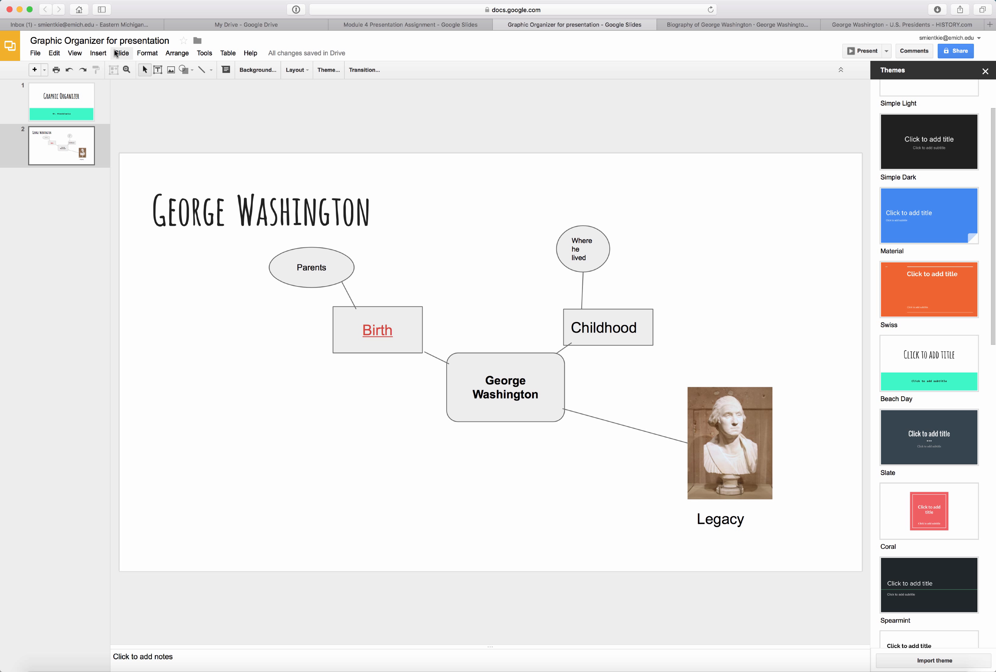
- Search YouTube for George Washington Childhood to find a video for the slide
click(99, 54)
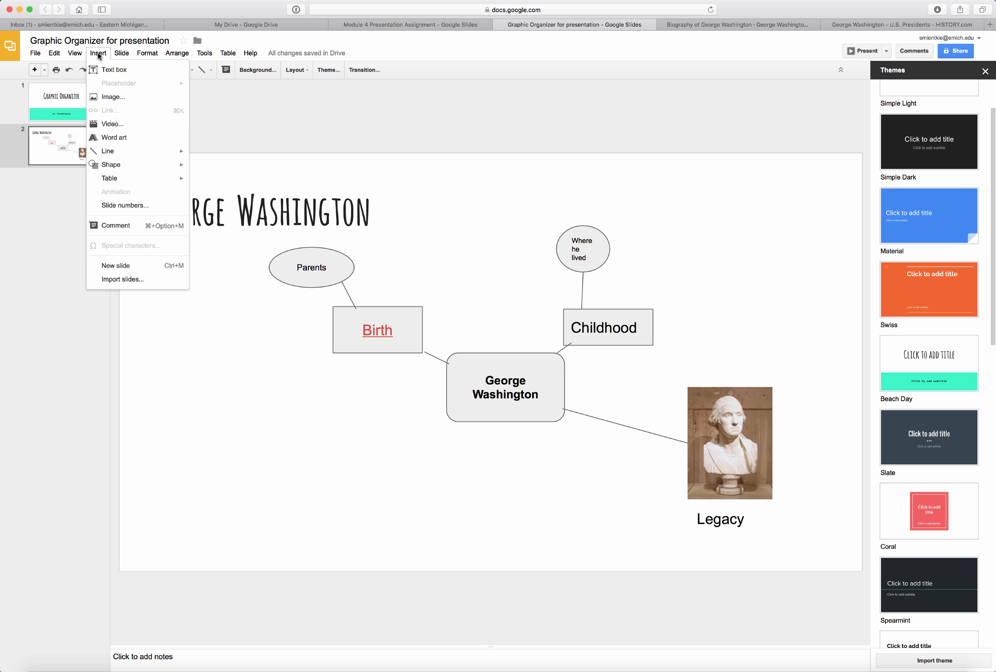
click(111, 125)
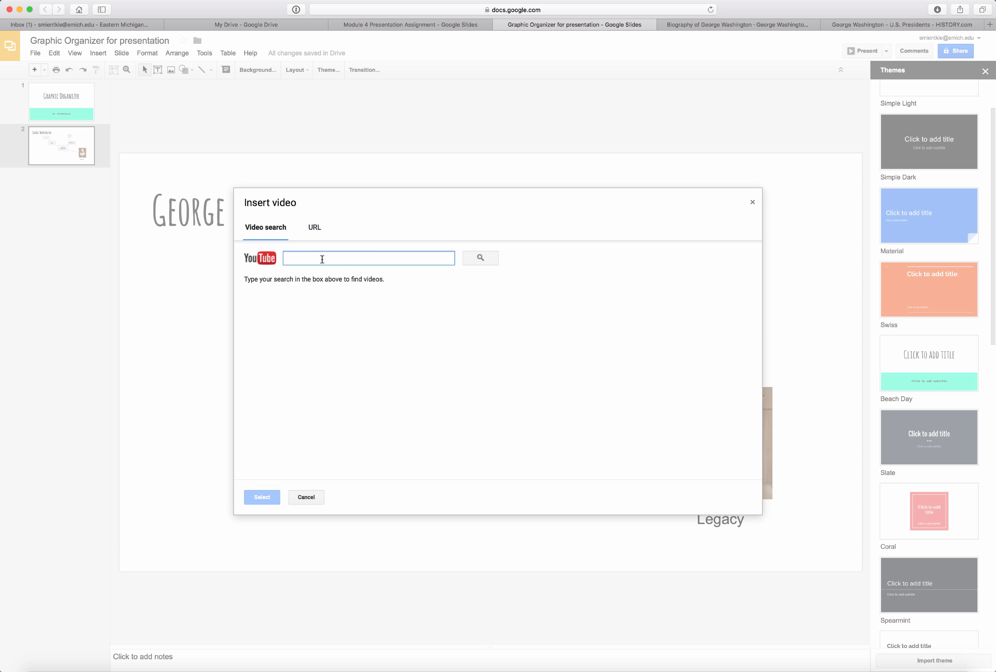
click(314, 231)
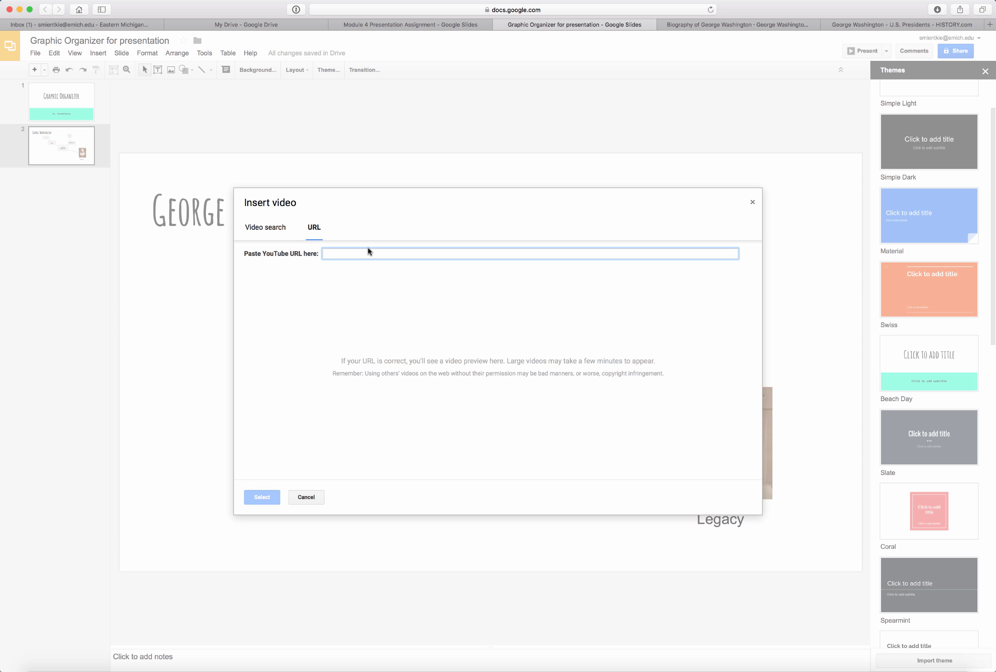
click(279, 231)
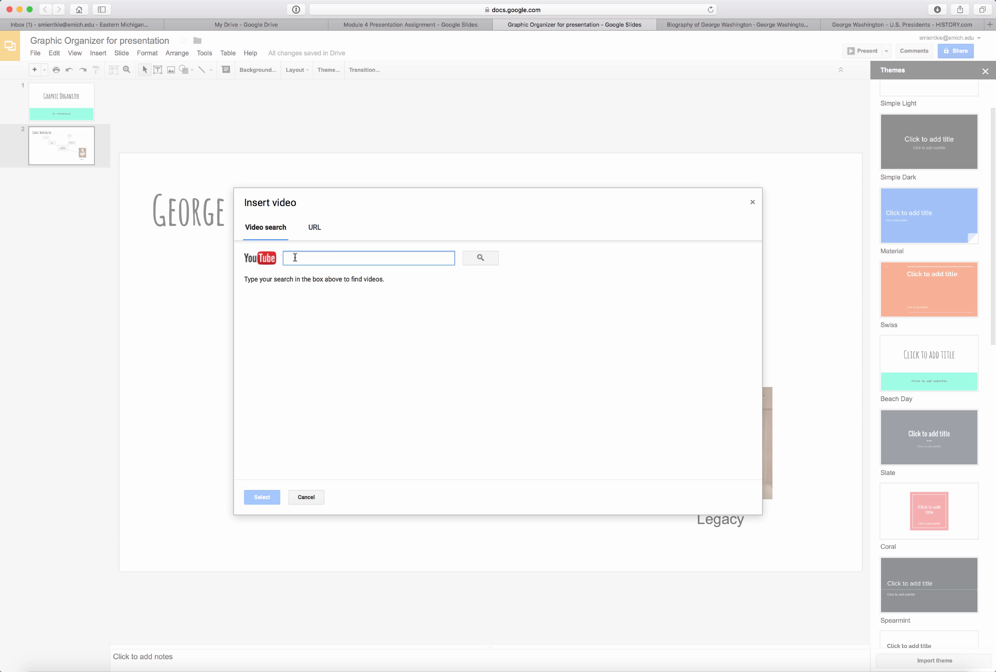
text(Geogrr)
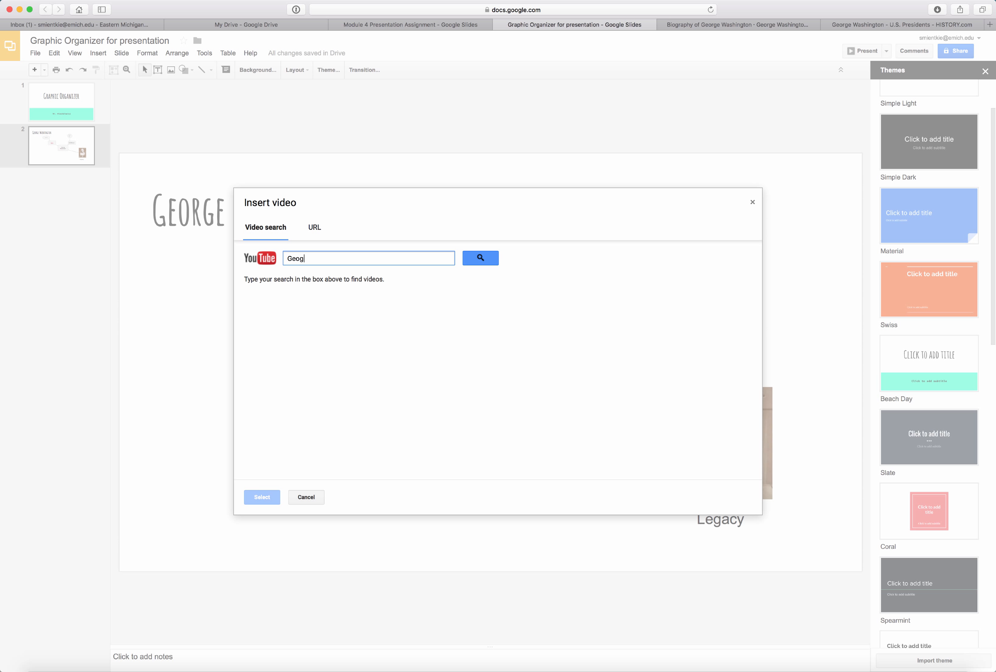
key(BackSpace)
text(rge Washington Childhood)
key(Return)
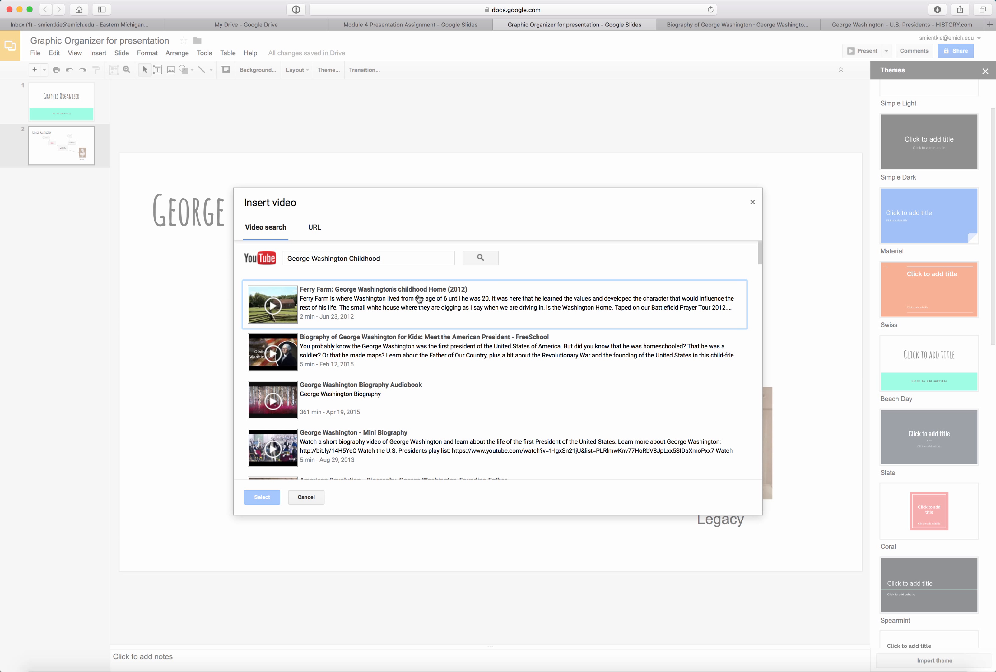
- Insert the video "Ferry Farm: George Washington's childhood Home (2012)" and shrink it into the slide's upper-right corner
double_click(408, 313)
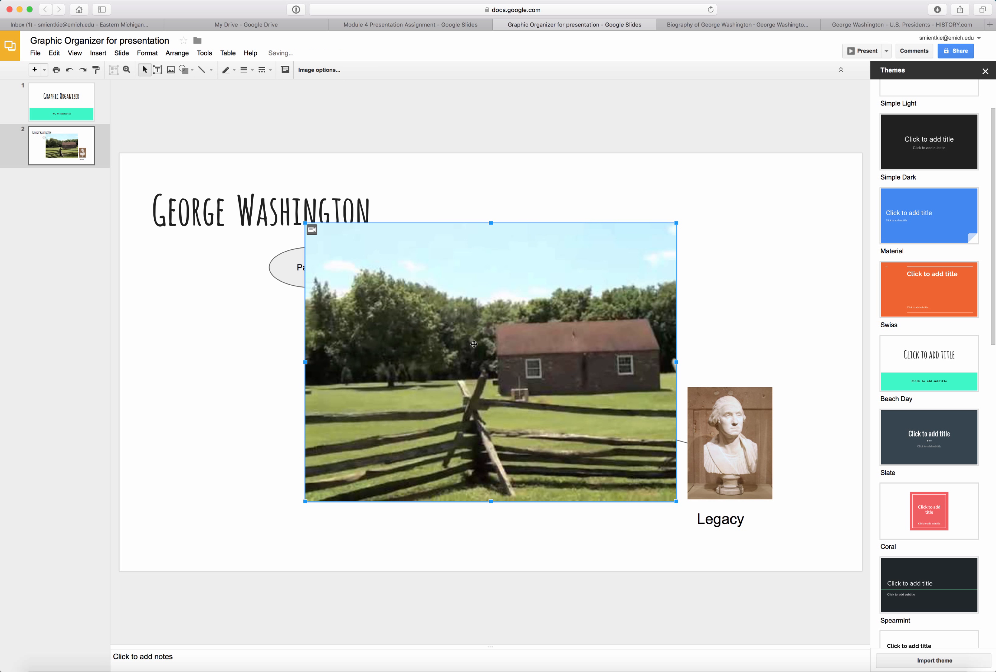
drag(303, 221, 501, 370)
drag(599, 431, 766, 243)
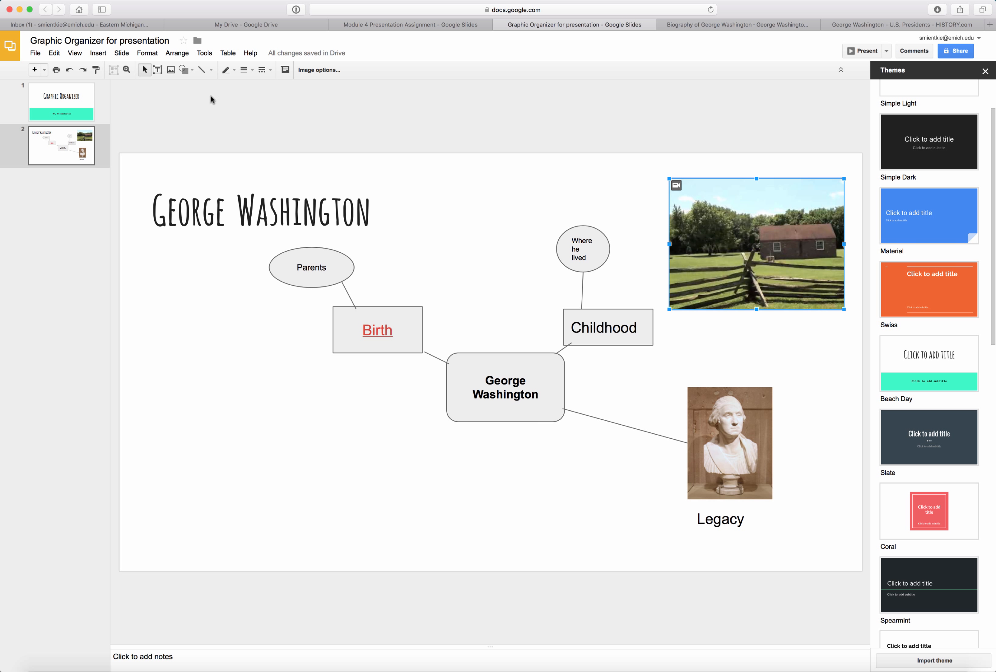
- Draw a line connecting the Childhood box to the lower-left corner of the Ferry Farm video
click(200, 70)
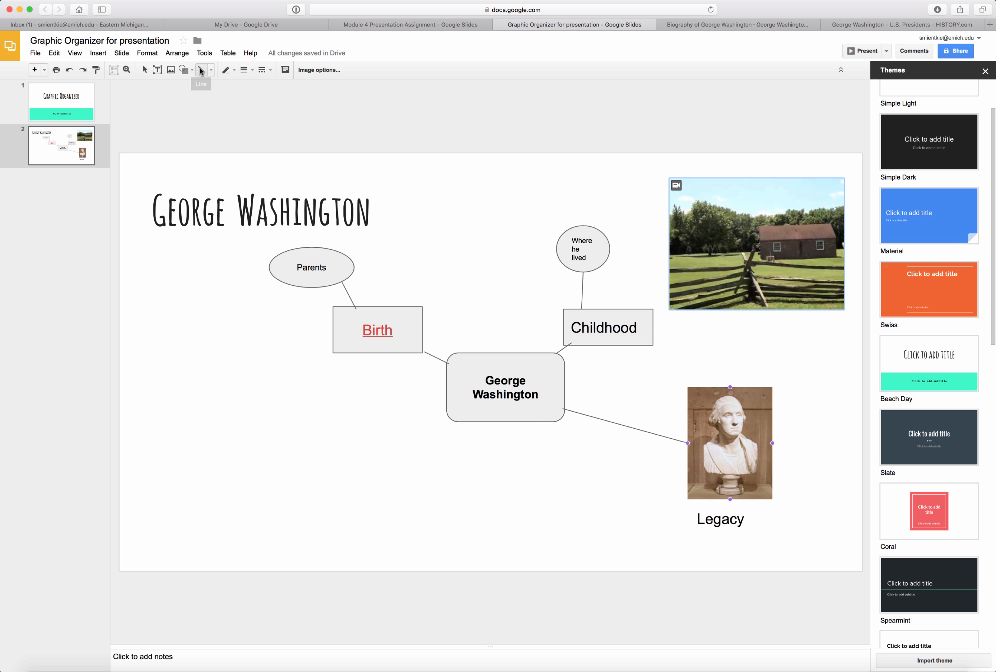
drag(654, 309, 677, 305)
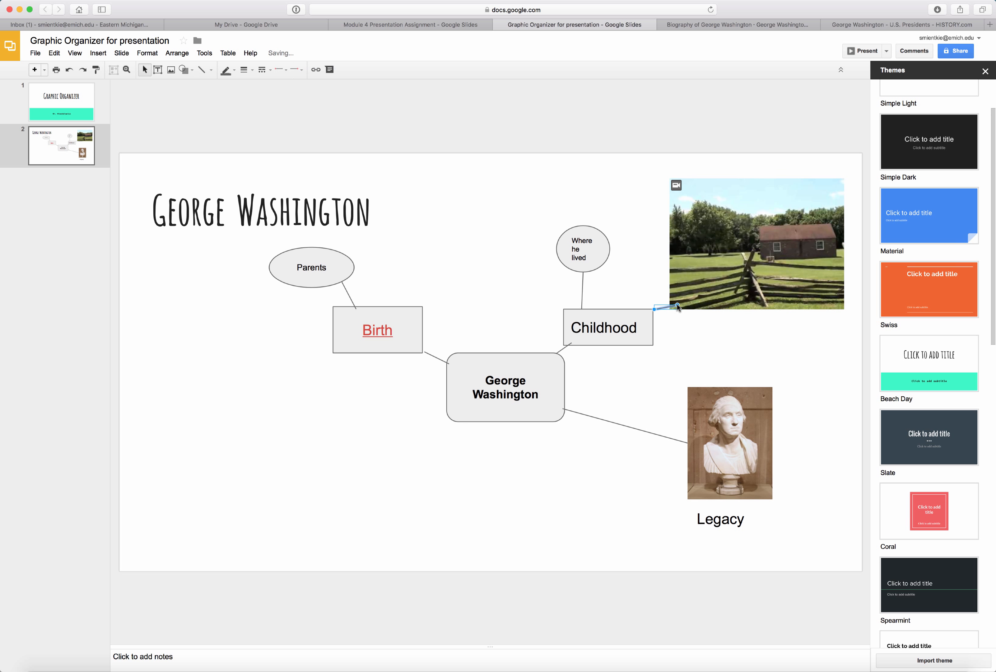
click(171, 484)
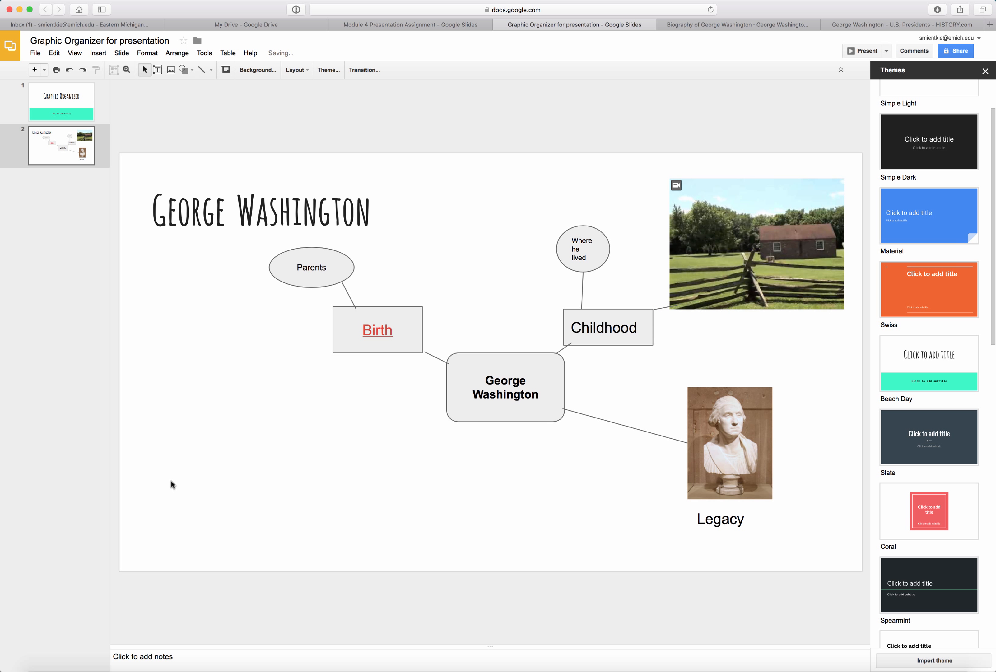